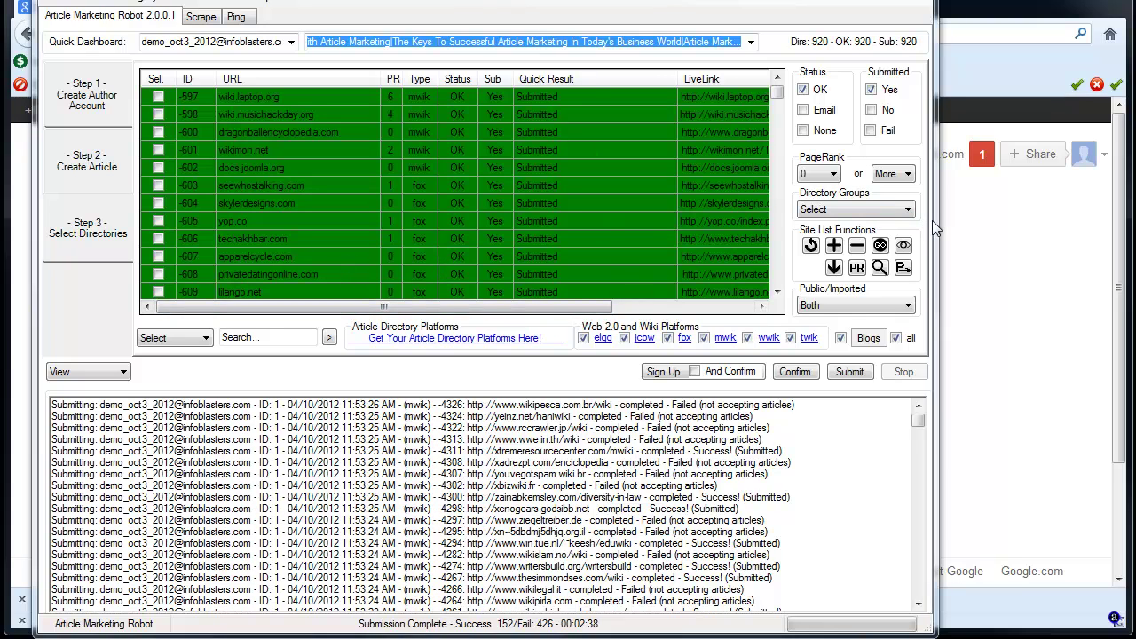
Widen the program window, view the live article submitted to equiwiki.allhorsesource.com in the browser, and return to Article Marketing Robot
left_click_drag(934, 220, 1047, 202)
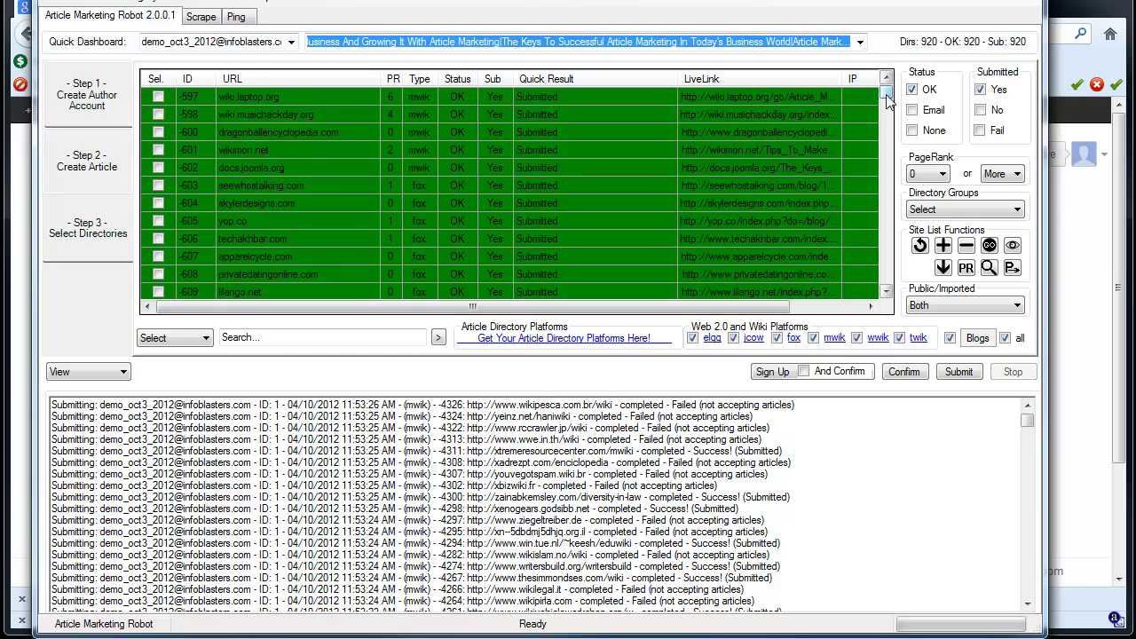
left_click_drag(886, 99, 883, 188)
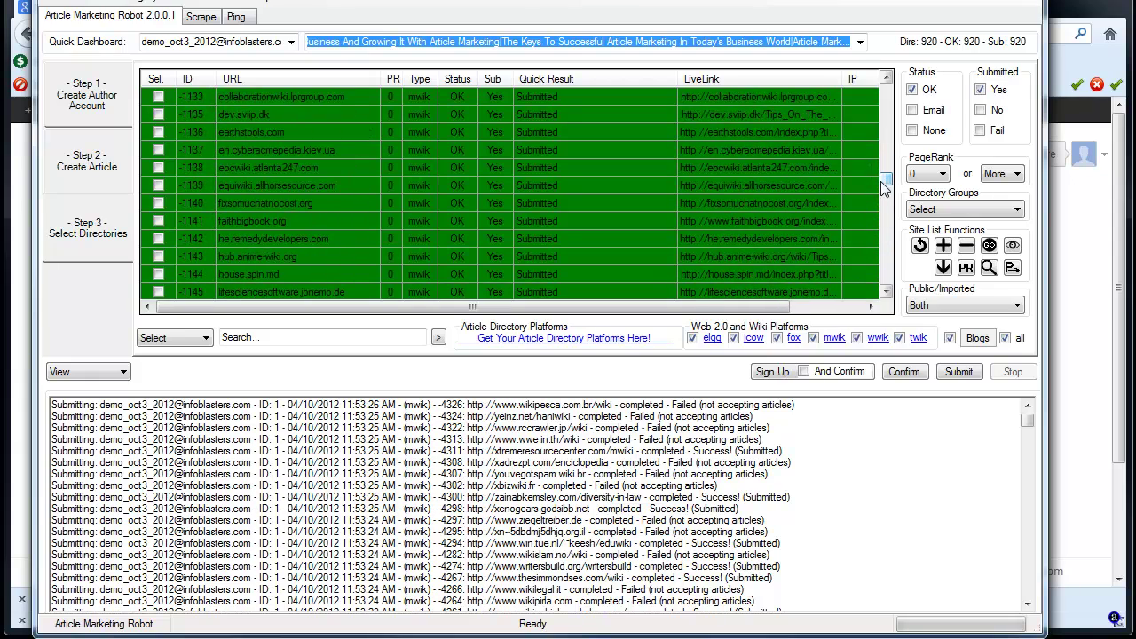
double_click(709, 188)
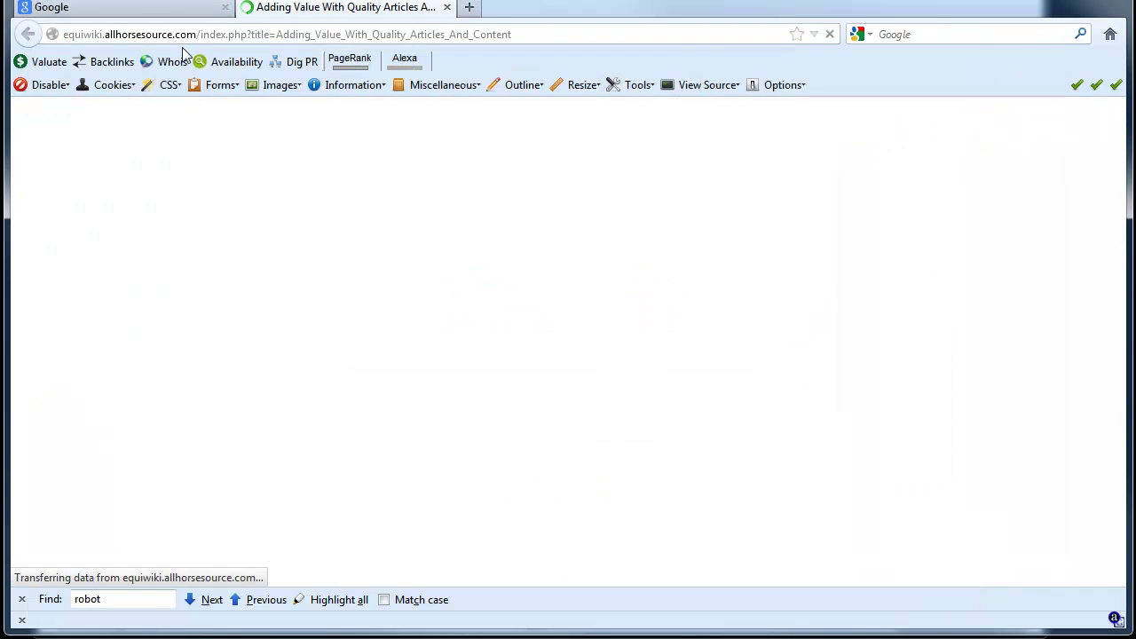
scroll(458, 321, "down", 5)
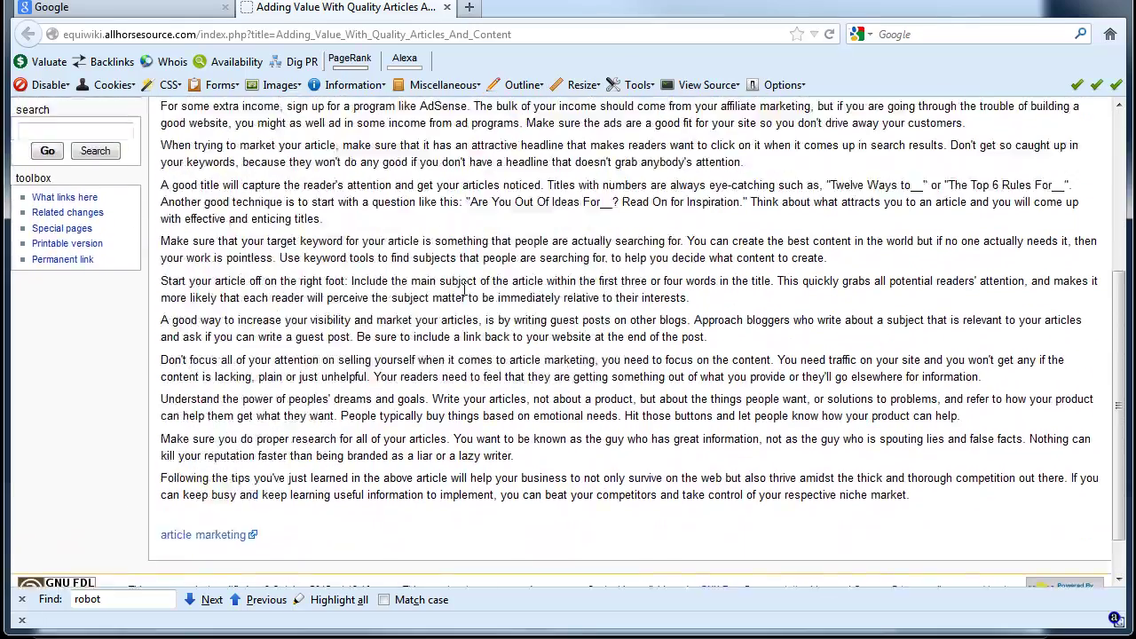
scroll(463, 291, "up", 10)
key("alt+Tab")
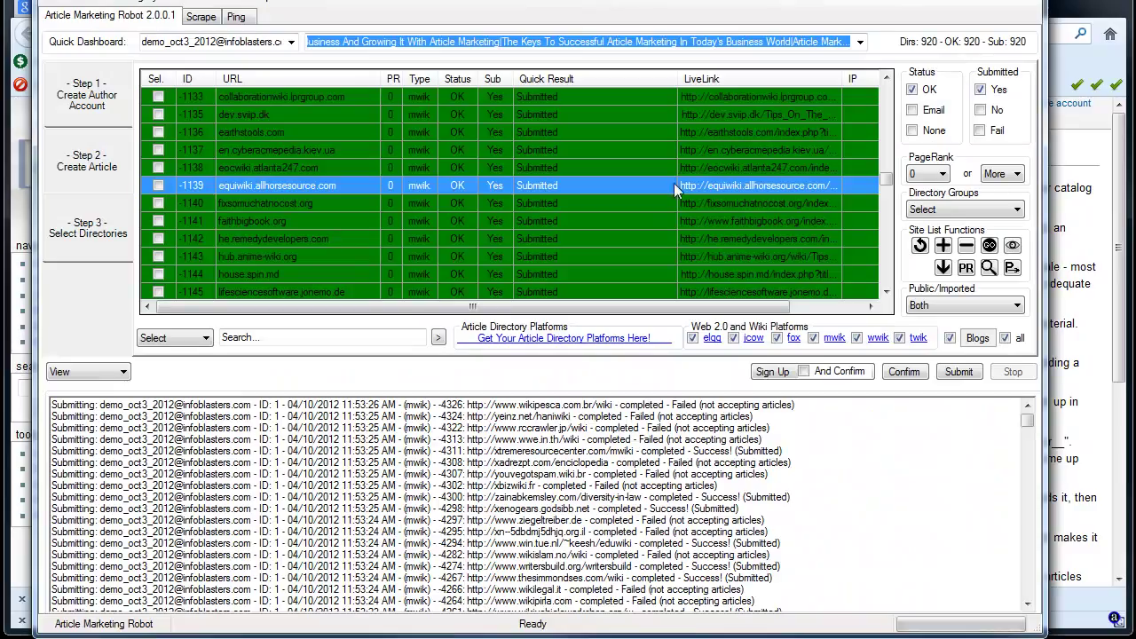
View the live article submitted to wiki.laptop.org in the browser, and return to Article Marketing Robot
scroll(674, 183, "up", 20)
scroll(637, 167, "up", 20)
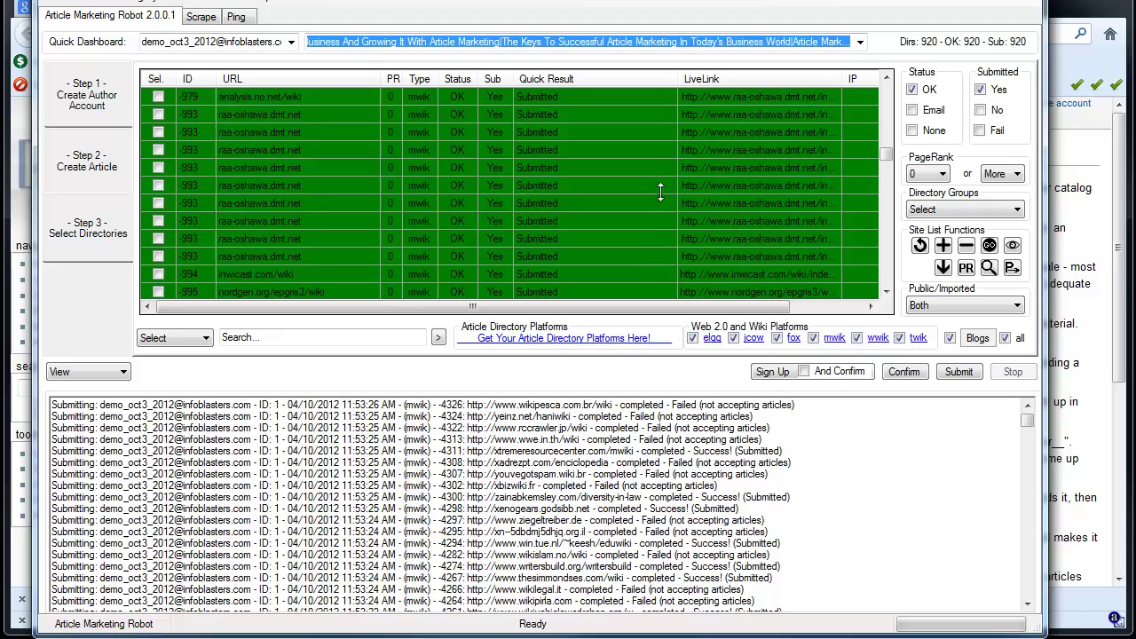
scroll(658, 193, "up", 20)
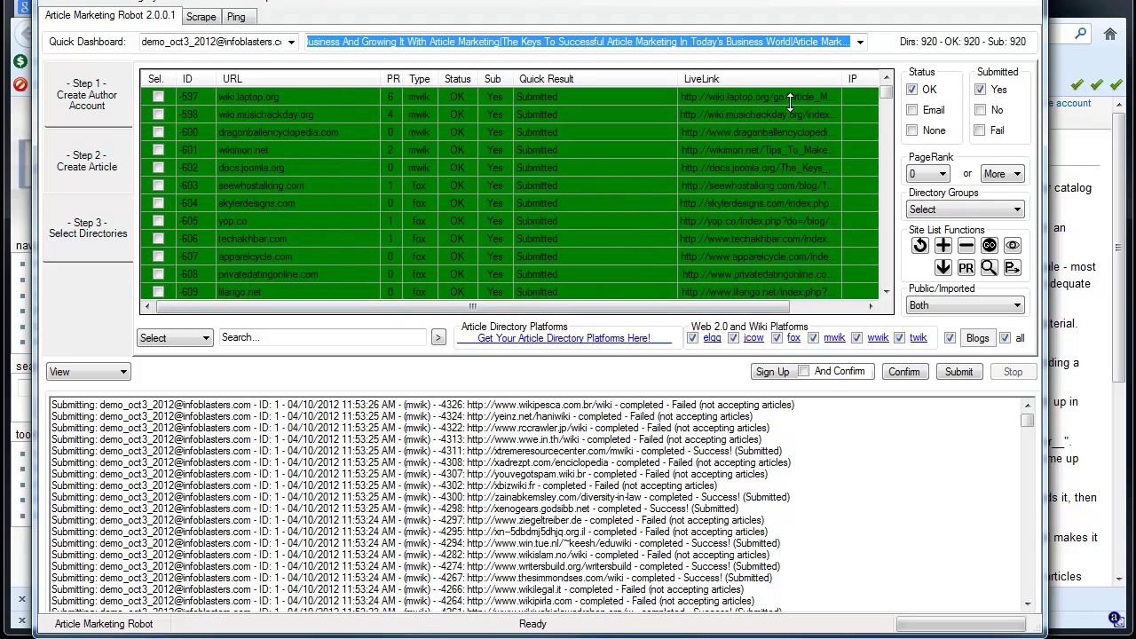
double_click(783, 95)
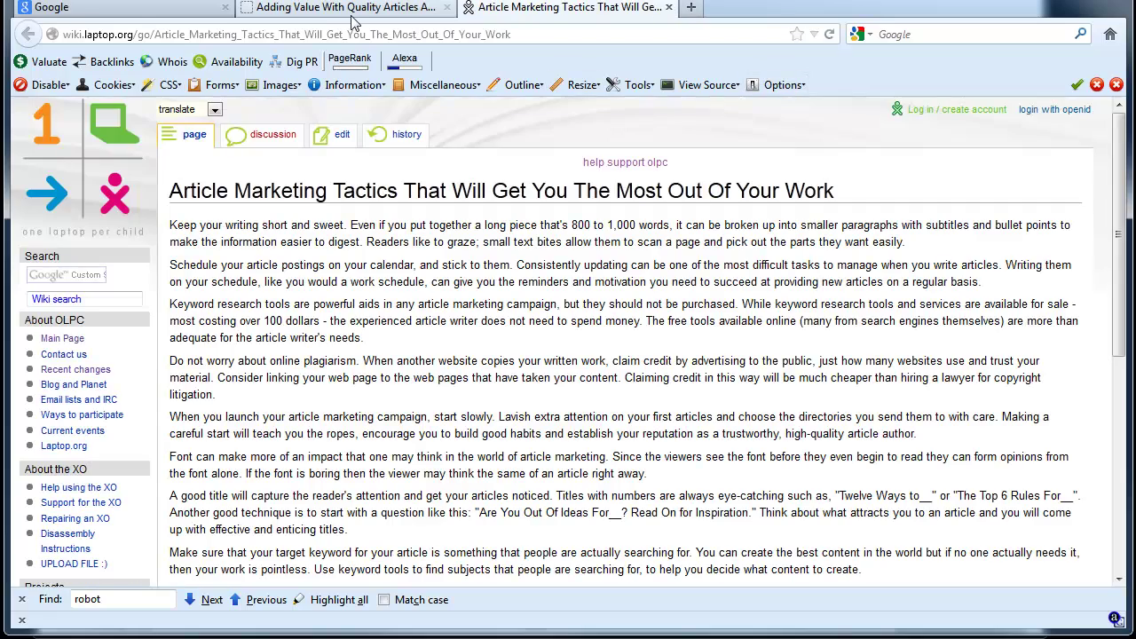
key("alt+Tab")
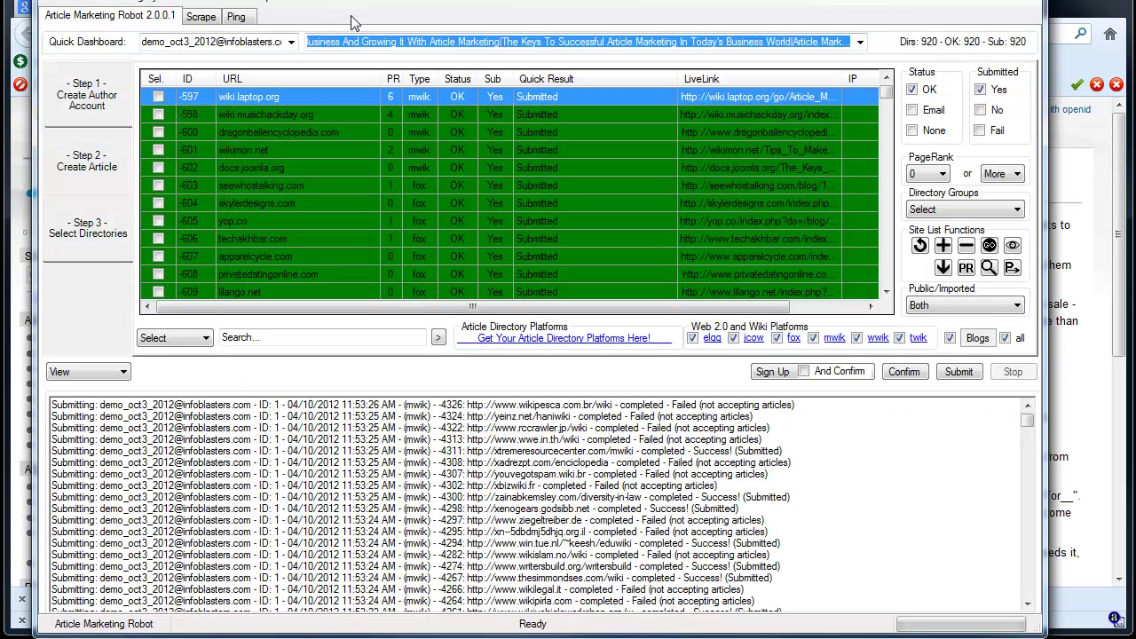
Read the live article submitted to wiki.musichackday.org in the browser, and return to the start of the site list in Article Marketing Robot
double_click(735, 114)
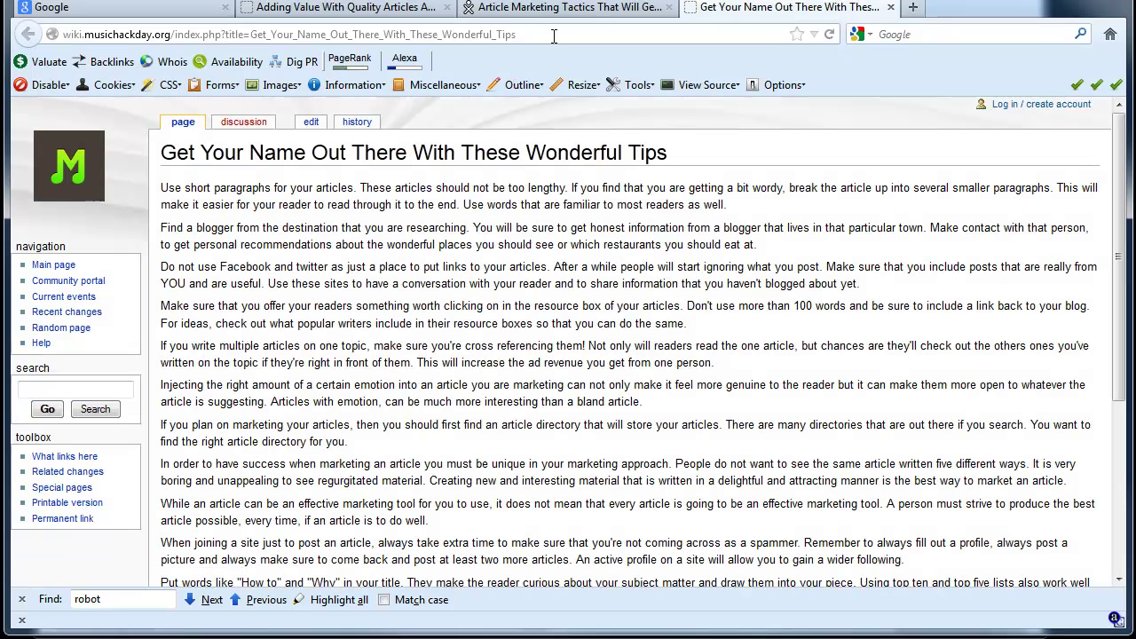
scroll(573, 373, "down", 3)
scroll(568, 387, "down", 1)
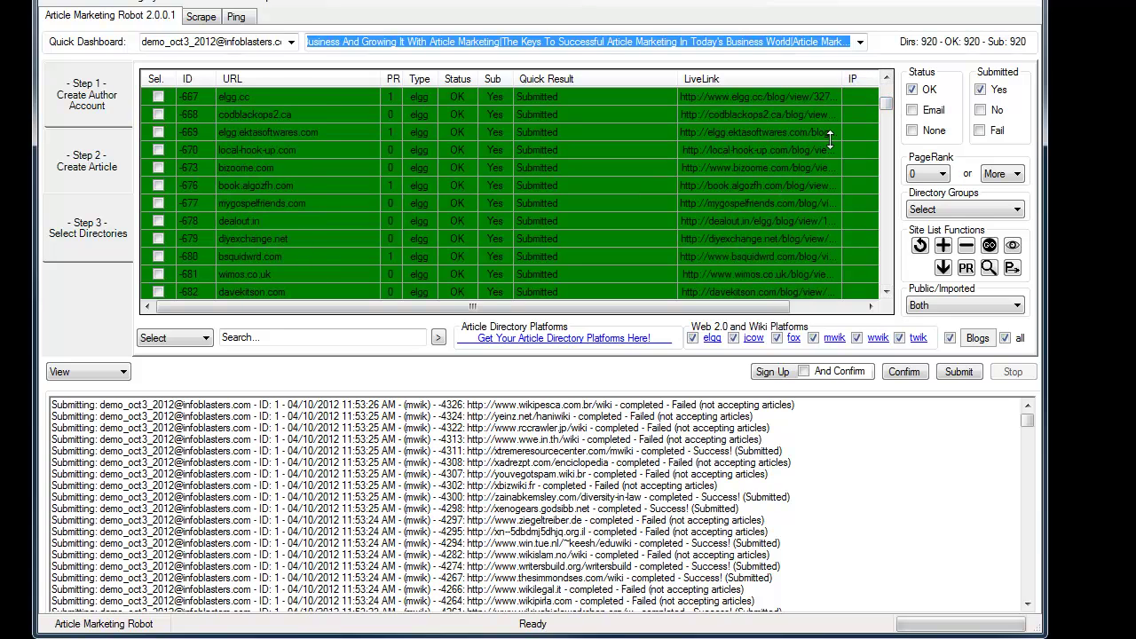
left_click_drag(885, 97, 888, 93)
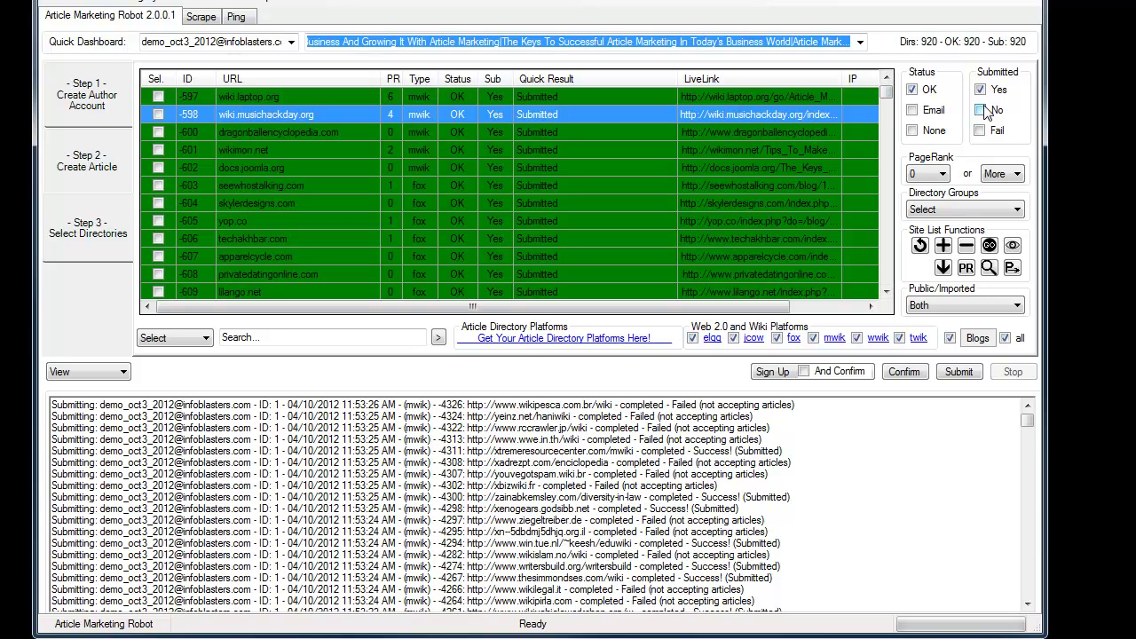
Include the Email and None statuses and the No and Fail submissions in the filters, and refresh the site list
left_click(912, 110)
left_click(913, 130)
left_click(980, 110)
left_click(980, 131)
left_click(919, 246)
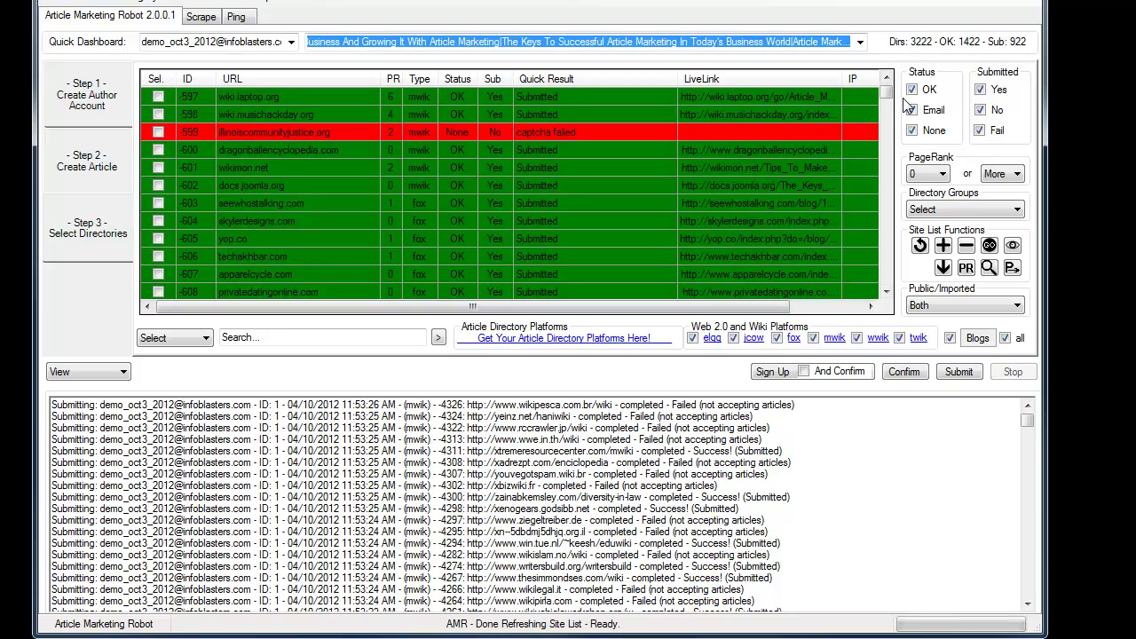
Examine the Status and Quick Result entries of unsuccessful sites throughout the full site list, including wiki.simplepdm.com
left_click_drag(886, 94, 888, 184)
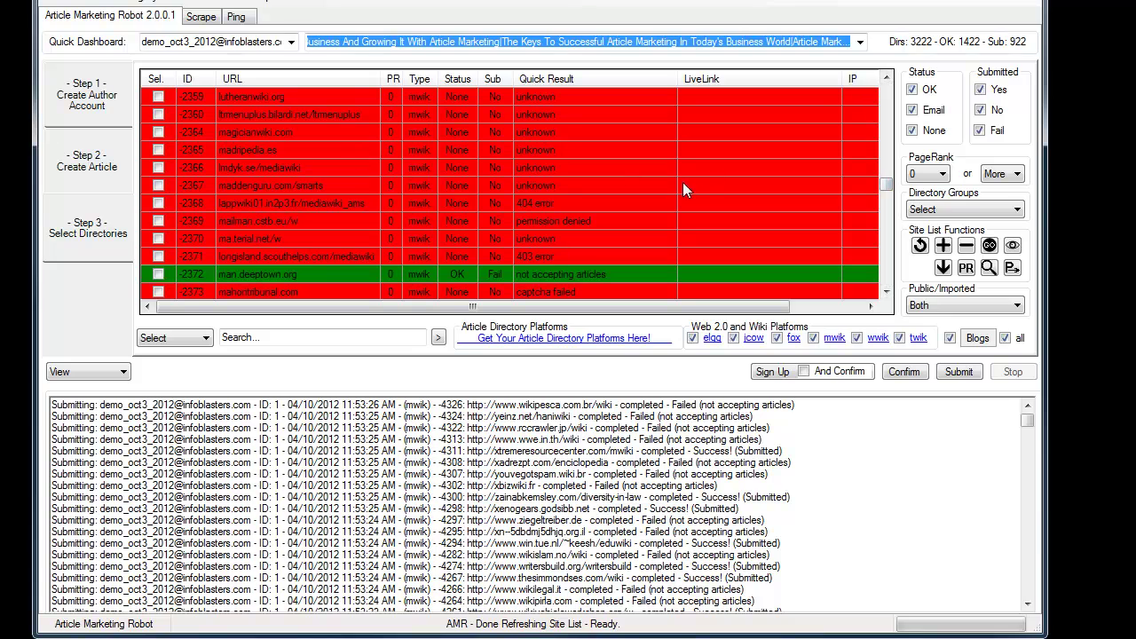
left_click_drag(887, 184, 887, 218)
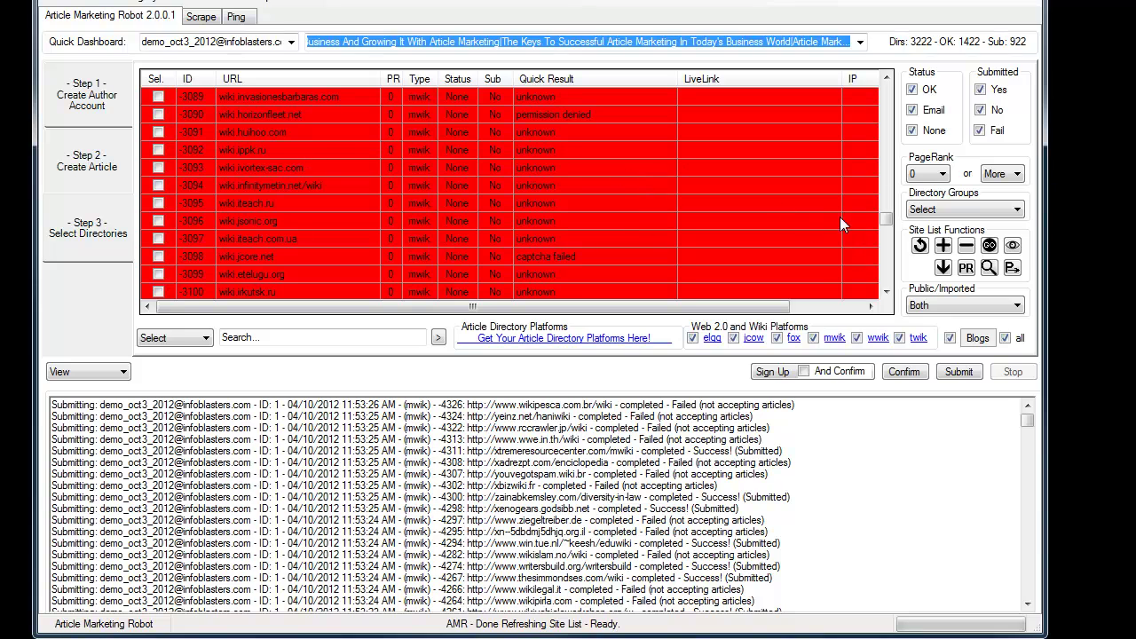
left_click_drag(885, 220, 886, 278)
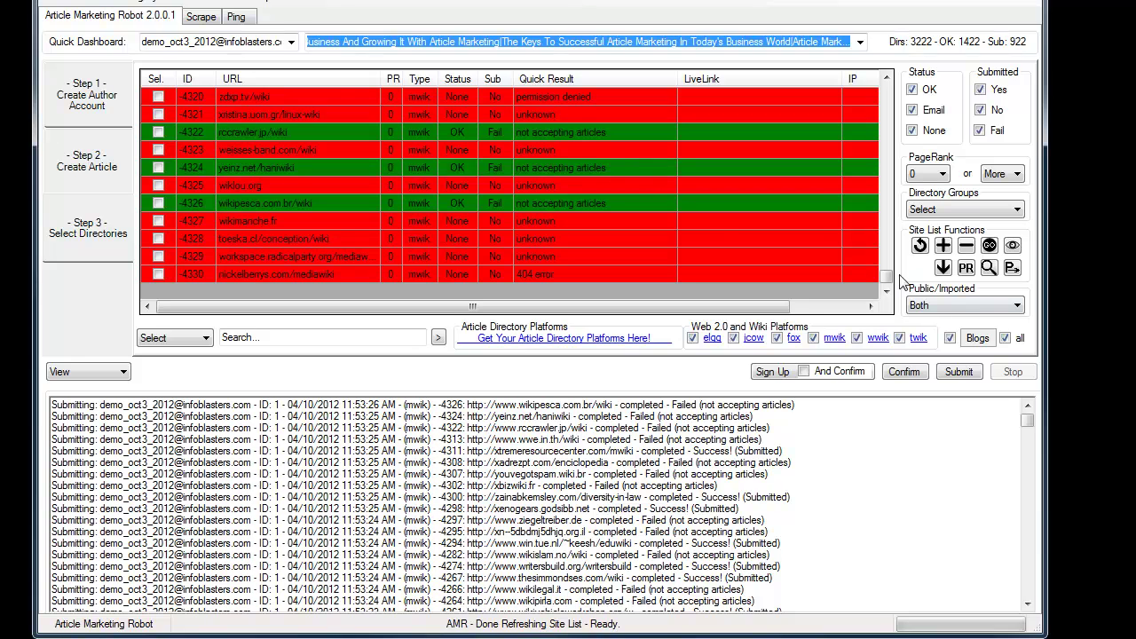
left_click_drag(886, 279, 898, 233)
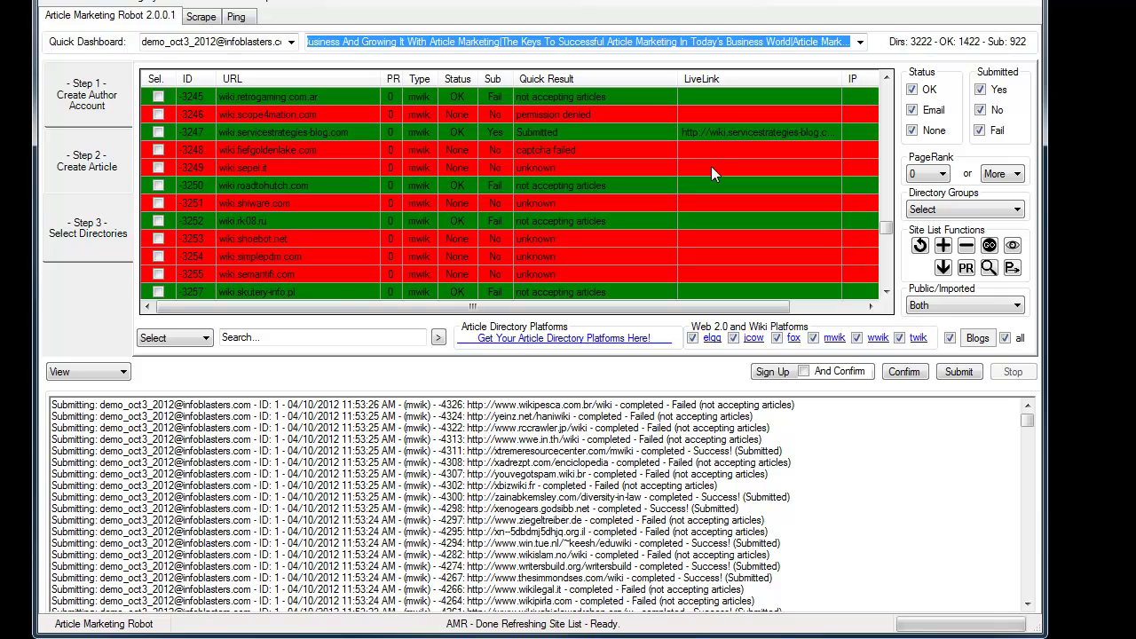
left_click(578, 258)
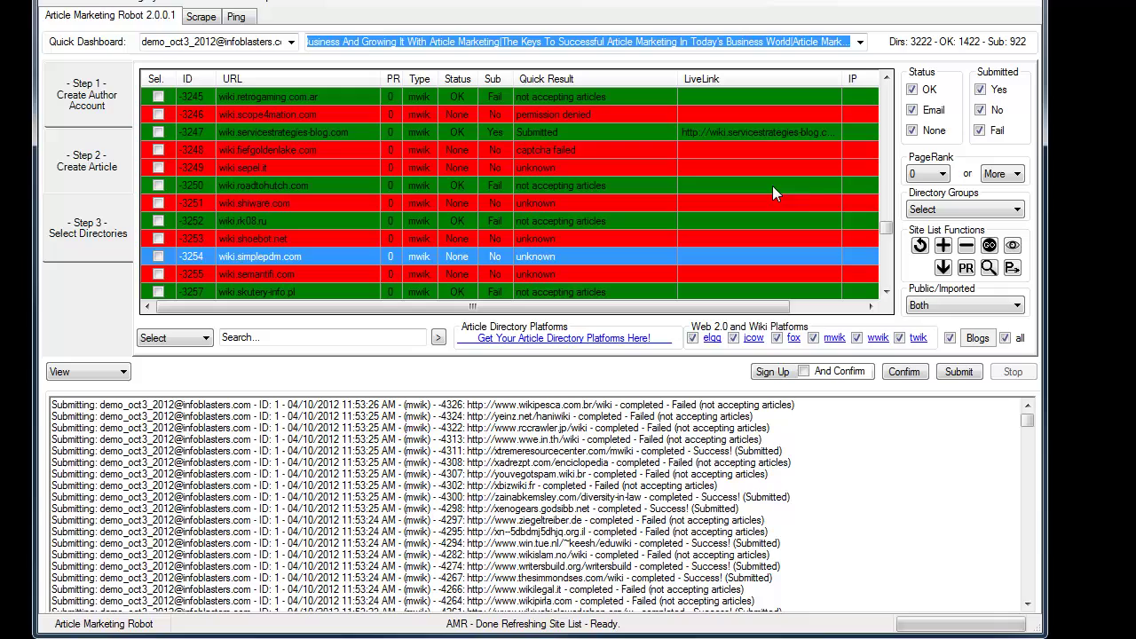
Exclude the No and Fail submissions from the filters and refresh the list to show only submitted sites
left_click(980, 110)
left_click(980, 131)
left_click(920, 248)
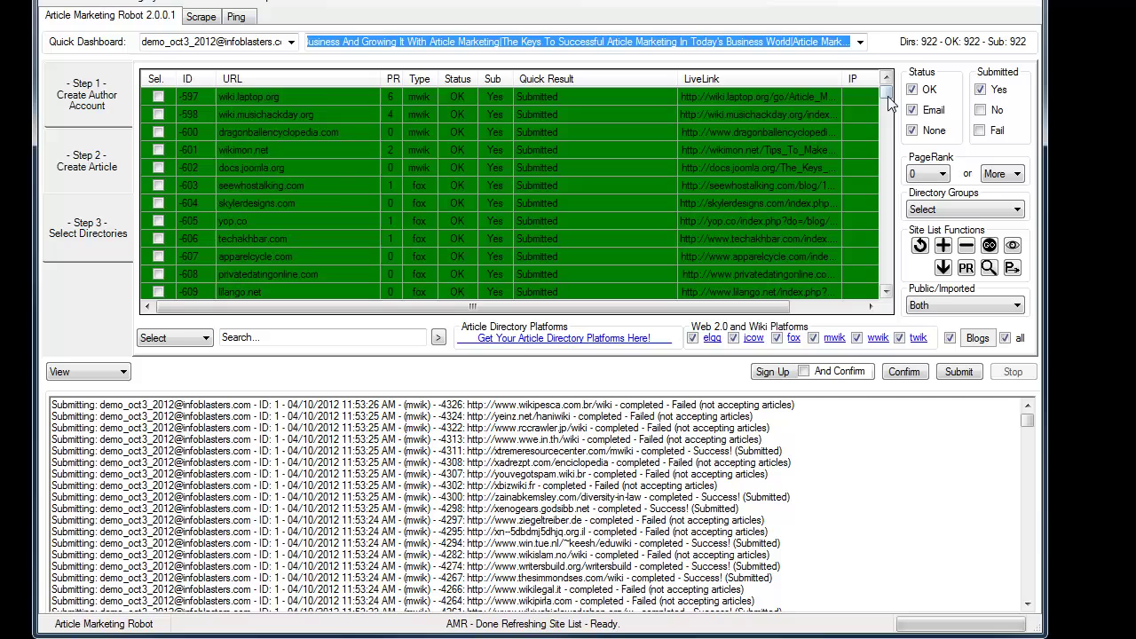
View the live article submitted to wiki.urbanedibles.org in the browser, and return to Article Marketing Robot
left_click_drag(888, 98, 888, 140)
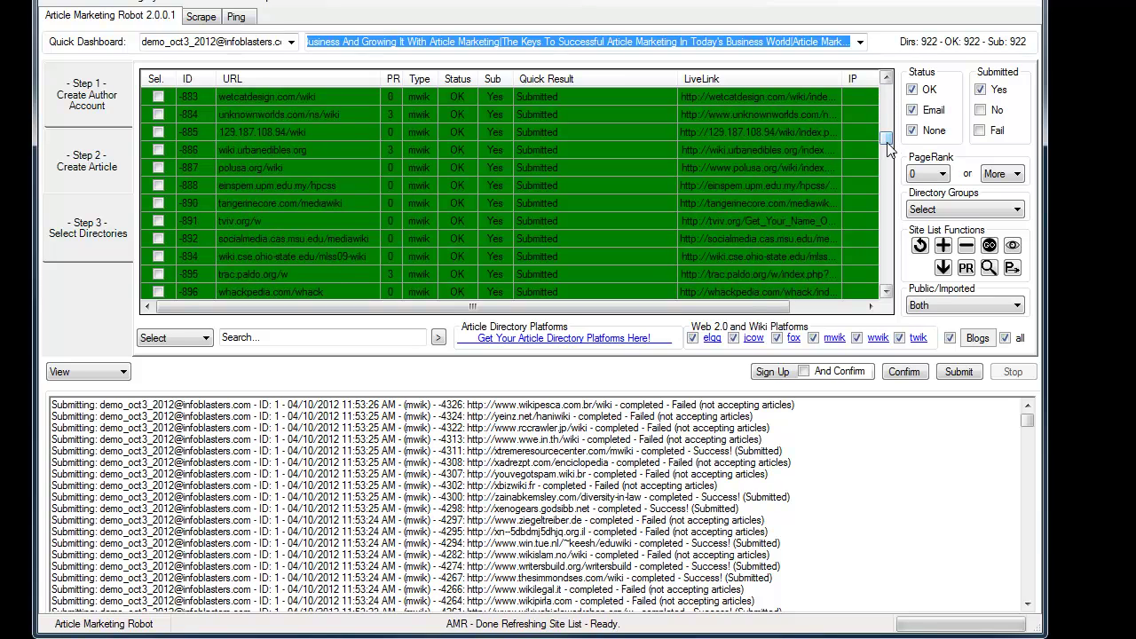
double_click(778, 151)
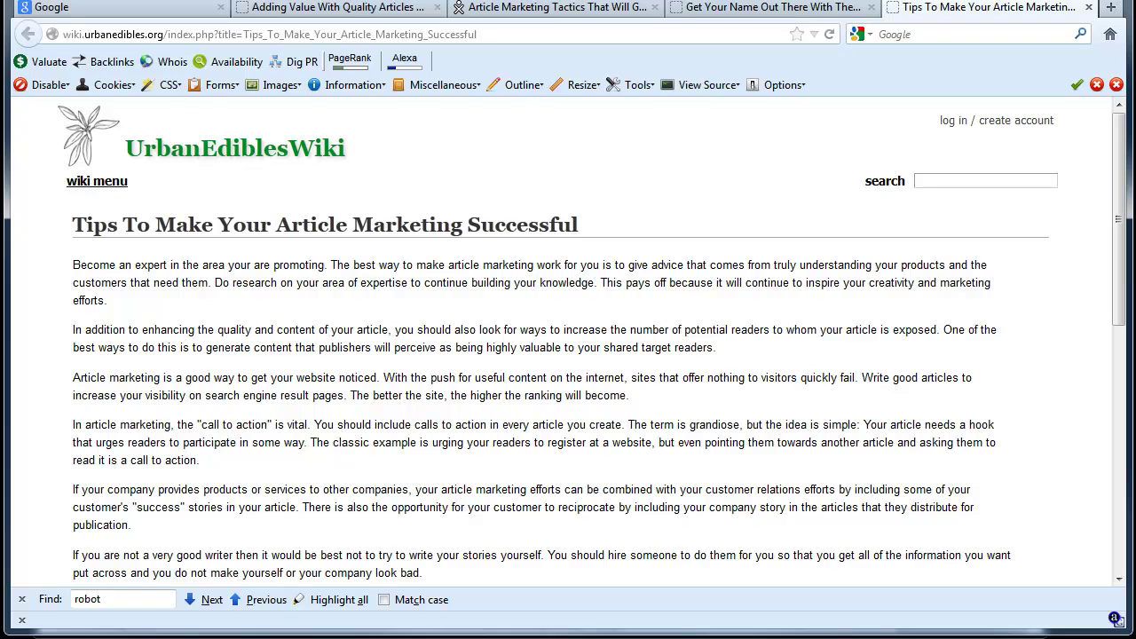
key("alt+Tab")
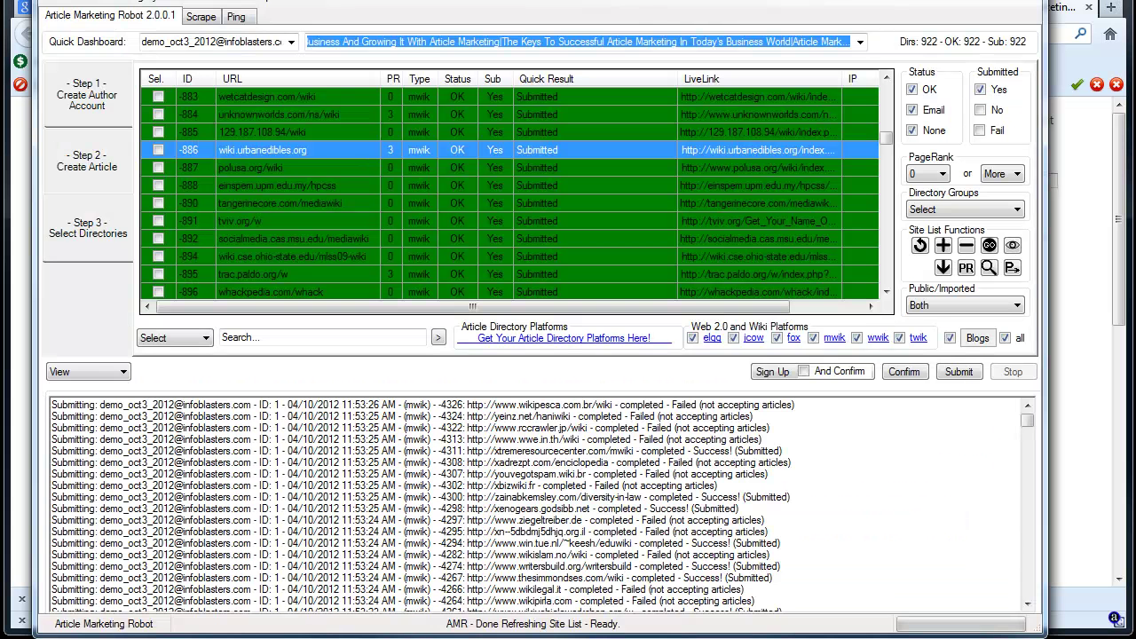